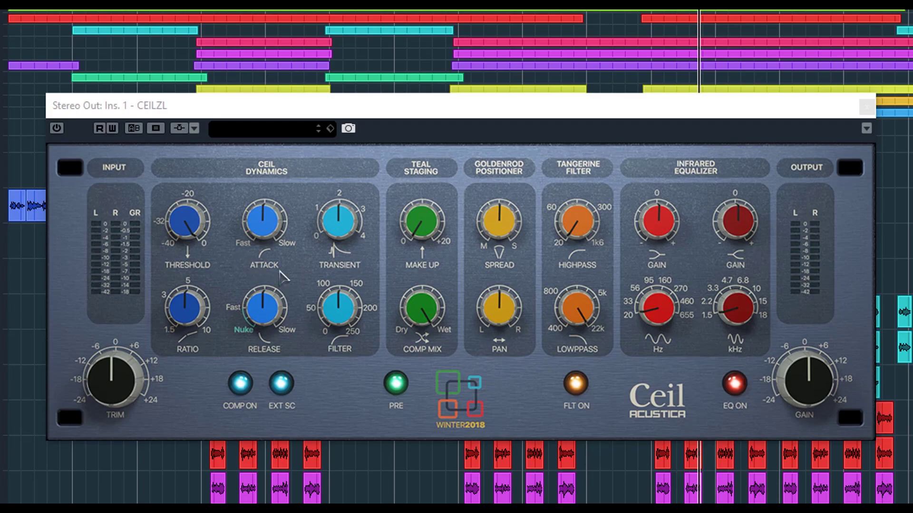
Step: Lower the compressor threshold to about -10 and try a slightly slower attack with a faster release
{"action": "left_click_drag", "start_coordinate": [204, 233], "coordinate": [209, 305]}
{"action": "scroll", "coordinate": [273, 233], "scroll_direction": "up", "scroll_amount": 1}
{"action": "left_click_drag", "start_coordinate": [275, 311], "coordinate": [270, 316]}
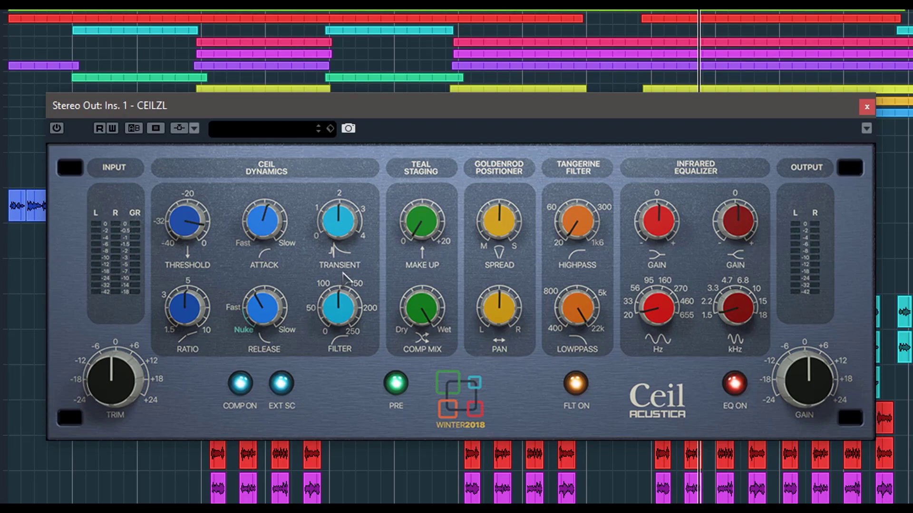
Step: Set the dynamics filter to just below 100 and turn the transient control up to nearly 3
{"action": "left_click_drag", "start_coordinate": [340, 306], "coordinate": [344, 335]}
{"action": "left_click_drag", "start_coordinate": [350, 223], "coordinate": [353, 270]}
{"action": "left_click", "coordinate": [331, 204], "text": "ctrl"}
{"action": "left_click_drag", "start_coordinate": [342, 217], "coordinate": [344, 198]}
{"action": "left_click_drag", "start_coordinate": [354, 221], "coordinate": [353, 224]}
Step: Try out the spread control and the highpass and lowpass filter frequencies
{"action": "left_click_drag", "start_coordinate": [497, 228], "coordinate": [525, 266]}
{"action": "left_click_drag", "start_coordinate": [583, 242], "coordinate": [544, 285]}
{"action": "left_click_drag", "start_coordinate": [570, 314], "coordinate": [570, 266]}
Step: Move the equalizer's low band to near 160 Hz and cut both the low and high gain below 0
{"action": "left_click_drag", "start_coordinate": [661, 318], "coordinate": [638, 192]}
{"action": "left_click_drag", "start_coordinate": [746, 322], "coordinate": [723, 233]}
{"action": "left_click_drag", "start_coordinate": [662, 294], "coordinate": [662, 310]}
{"action": "left_click_drag", "start_coordinate": [656, 230], "coordinate": [658, 261]}
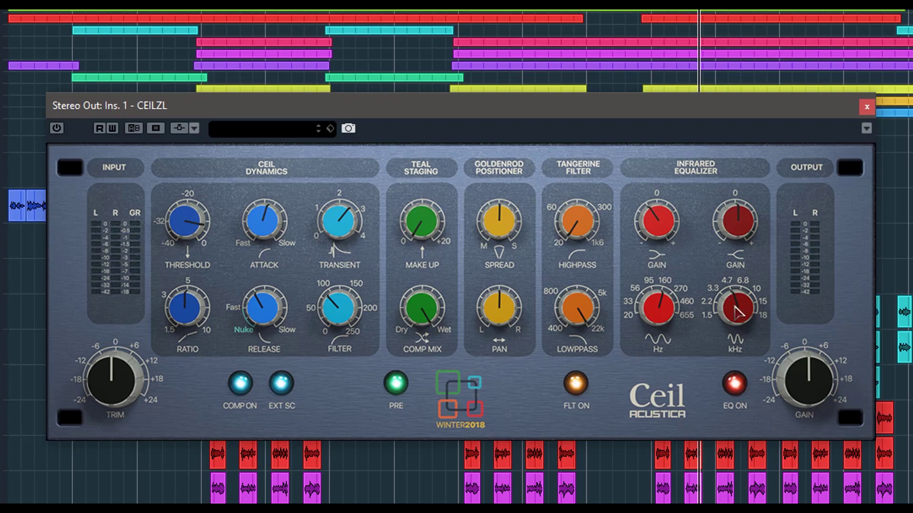
{"action": "left_click_drag", "start_coordinate": [727, 250], "coordinate": [750, 252]}
Step: Nudge the output gain up, and reset it and all equalizer gain and frequency controls to their defaults
{"action": "left_click_drag", "start_coordinate": [813, 397], "coordinate": [808, 359]}
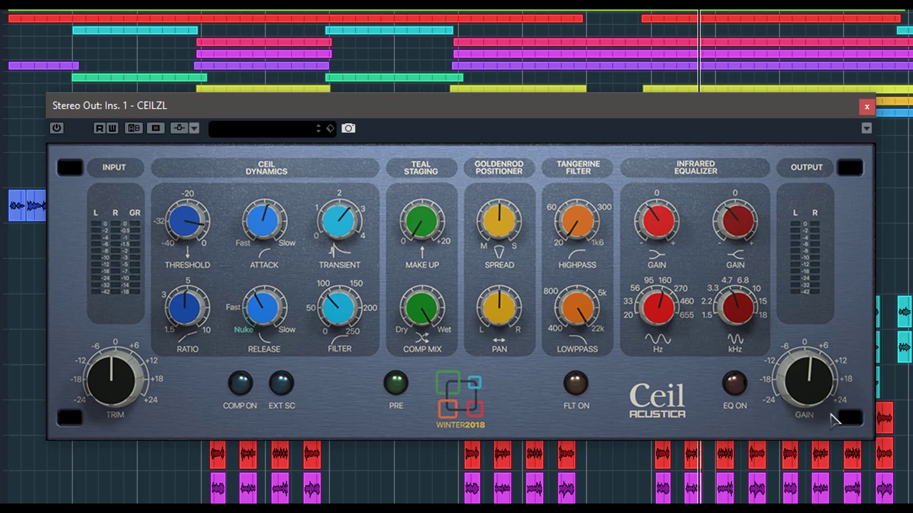
{"action": "left_click", "coordinate": [813, 389], "text": "ctrl"}
{"action": "left_click", "coordinate": [735, 311], "text": "ctrl"}
{"action": "left_click", "coordinate": [736, 228], "text": "ctrl"}
{"action": "left_click", "coordinate": [639, 228], "text": "ctrl"}
{"action": "left_click", "coordinate": [659, 306], "text": "ctrl"}
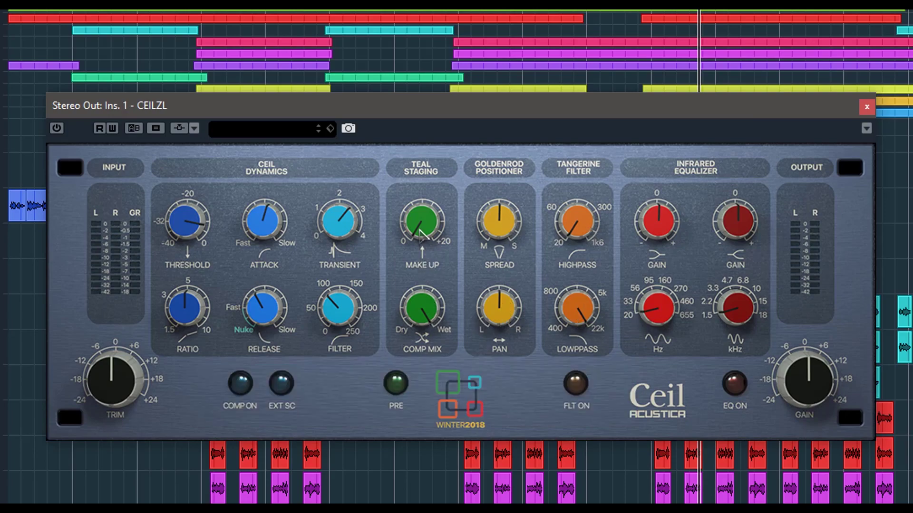
Step: Reset the transient, filter, release, attack and threshold controls of the dynamics section to their defaults
{"action": "left_click", "coordinate": [339, 221], "text": "ctrl"}
{"action": "left_click", "coordinate": [338, 306], "text": "ctrl"}
{"action": "left_click", "coordinate": [264, 302], "text": "ctrl"}
{"action": "left_click", "coordinate": [263, 220], "text": "ctrl"}
{"action": "left_click", "coordinate": [185, 221], "text": "ctrl"}
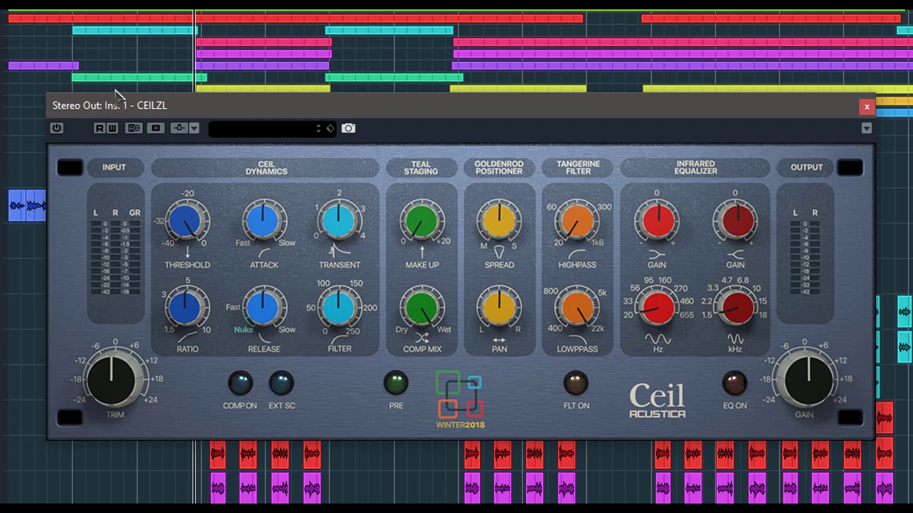
Step: Activate the CEILZL insert with bypass off and start project playback
{"action": "left_click", "coordinate": [57, 129]}
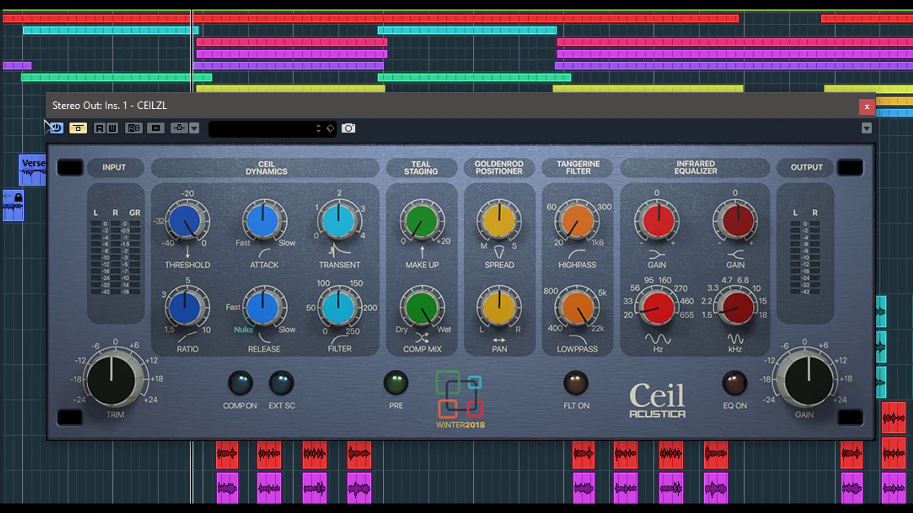
{"action": "left_click", "coordinate": [79, 128]}
{"action": "key", "text": "space"}
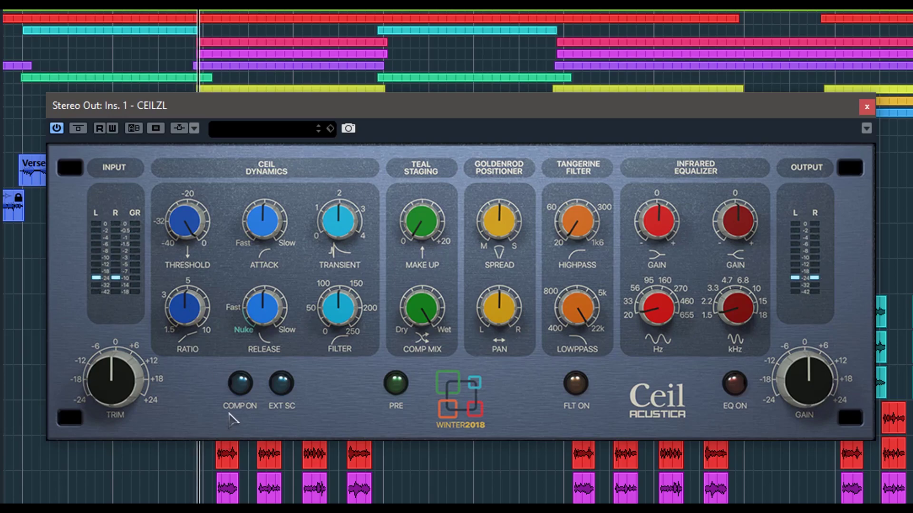
Step: Switch on the compressor with the threshold at about -20 and the ratio slightly above 3
{"action": "left_click_drag", "start_coordinate": [189, 209], "coordinate": [190, 252]}
{"action": "left_click", "coordinate": [240, 384]}
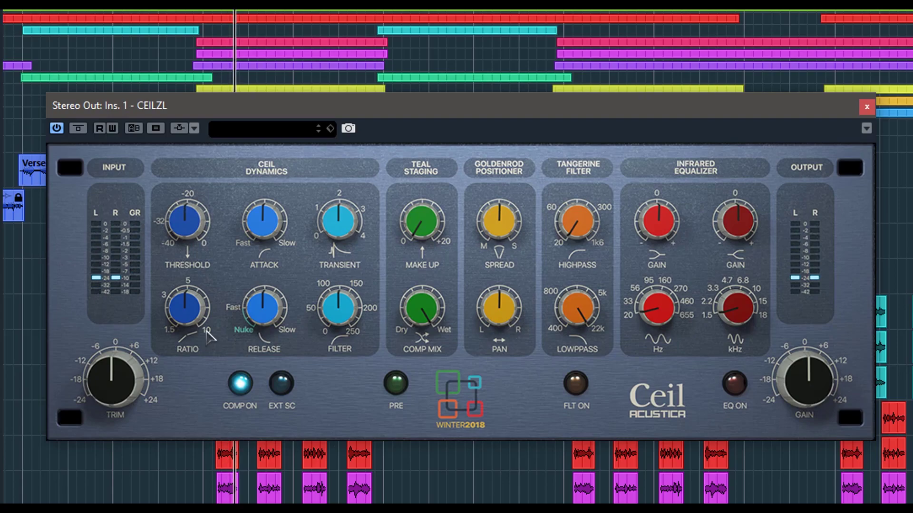
{"action": "left_click_drag", "start_coordinate": [185, 316], "coordinate": [186, 328]}
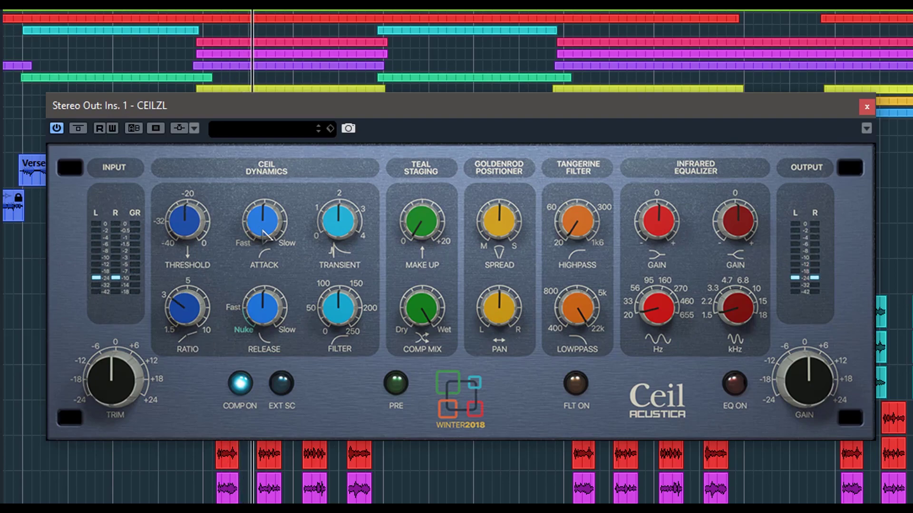
Step: Lower the threshold to between -20 and -32, with a fairly fast attack and a release close to Fast
{"action": "left_click_drag", "start_coordinate": [268, 212], "coordinate": [280, 216]}
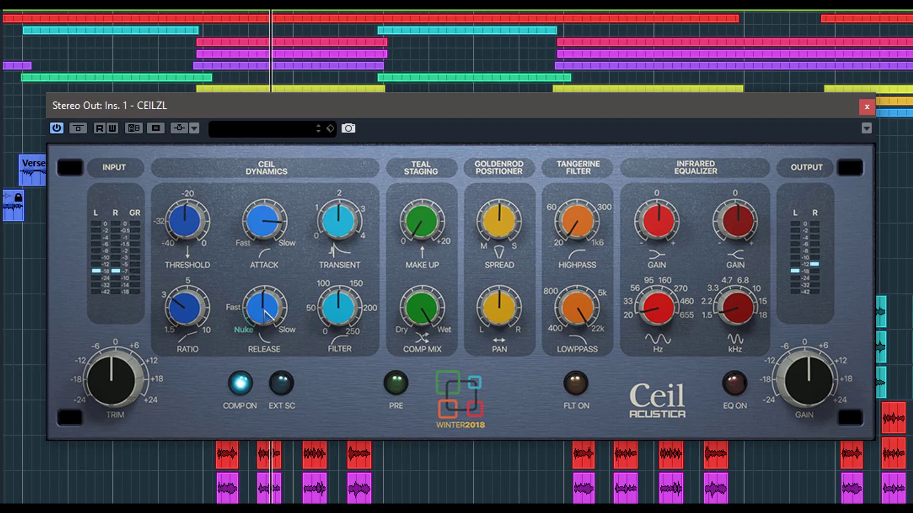
{"action": "left_click_drag", "start_coordinate": [264, 321], "coordinate": [264, 335]}
{"action": "left_click_drag", "start_coordinate": [187, 228], "coordinate": [191, 247]}
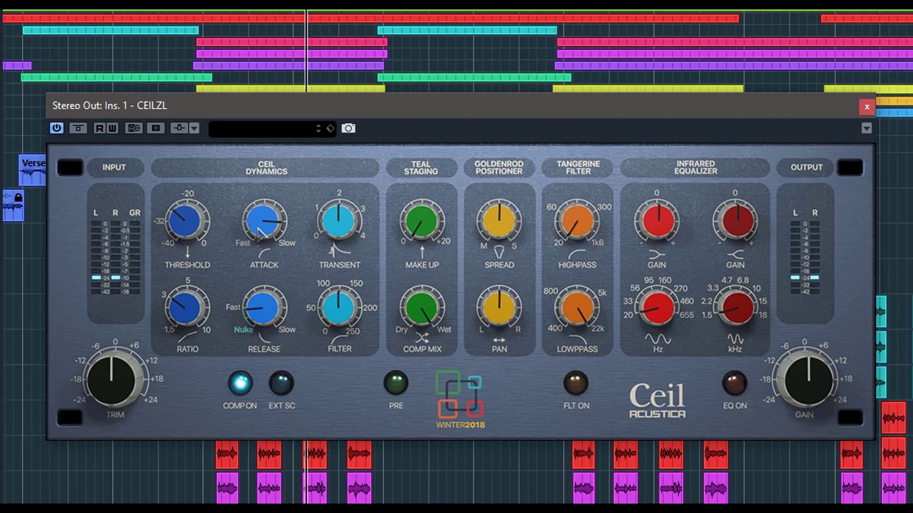
{"action": "left_click_drag", "start_coordinate": [259, 232], "coordinate": [261, 254]}
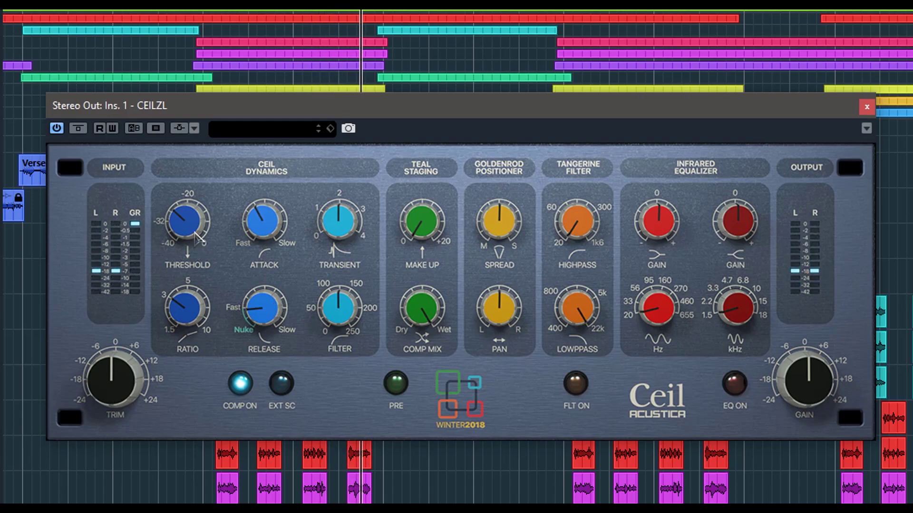
Step: Compare the compressed mix with the bypassed signal by toggling the plug-in's bypass
{"action": "left_click", "coordinate": [80, 130]}
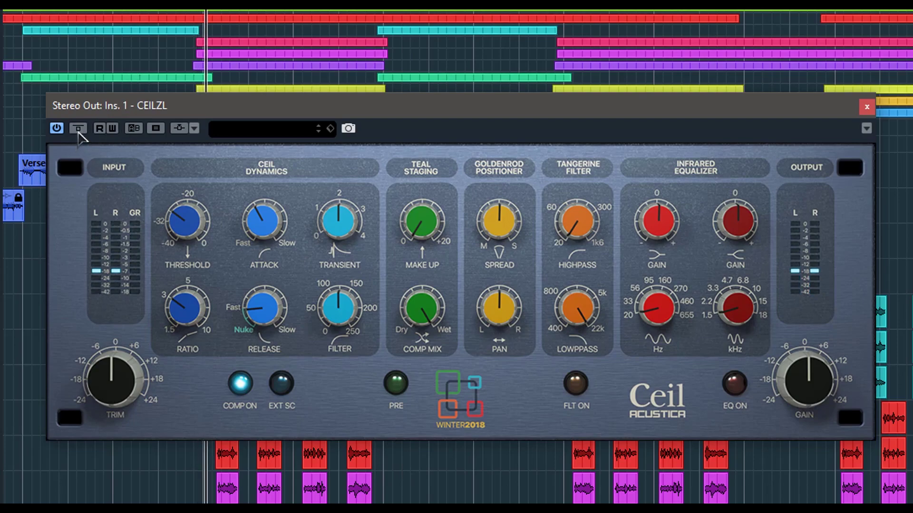
{"action": "left_click", "coordinate": [79, 134]}
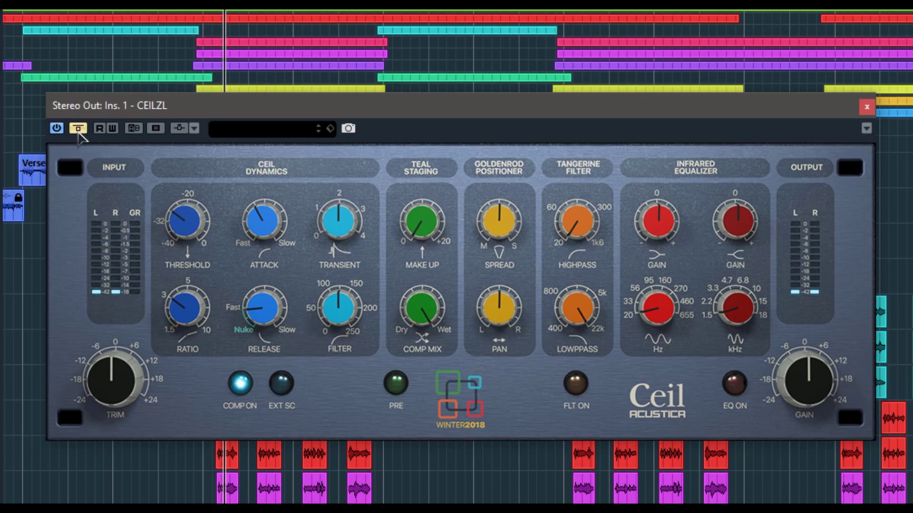
{"action": "left_click", "coordinate": [78, 128]}
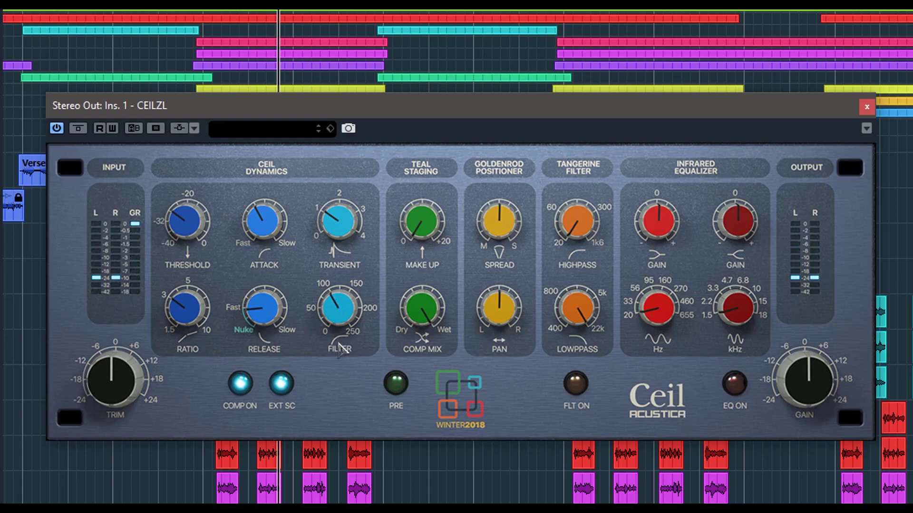
Step: Raise the transient control to between 2 and 3 and try the compressor ratio at 5
{"action": "left_click_drag", "start_coordinate": [338, 235], "coordinate": [333, 195]}
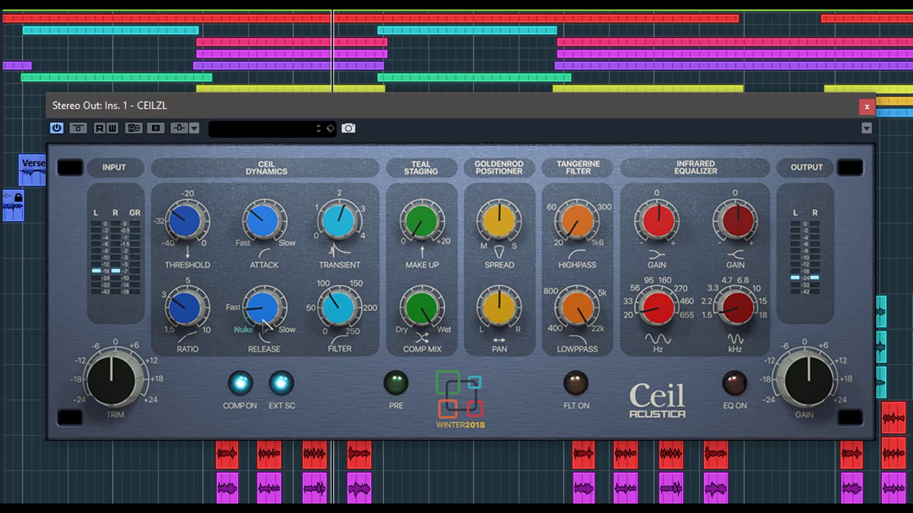
{"action": "left_click_drag", "start_coordinate": [187, 305], "coordinate": [185, 273]}
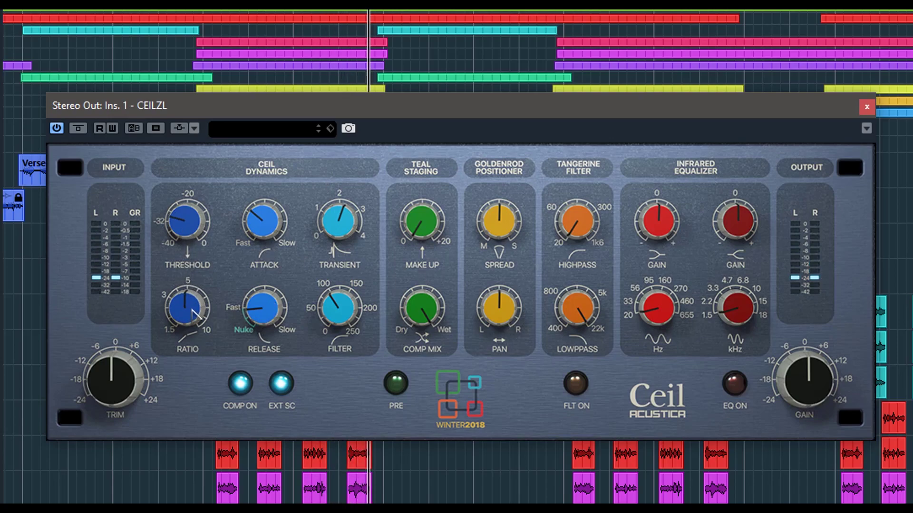
{"action": "left_click_drag", "start_coordinate": [193, 314], "coordinate": [191, 276]}
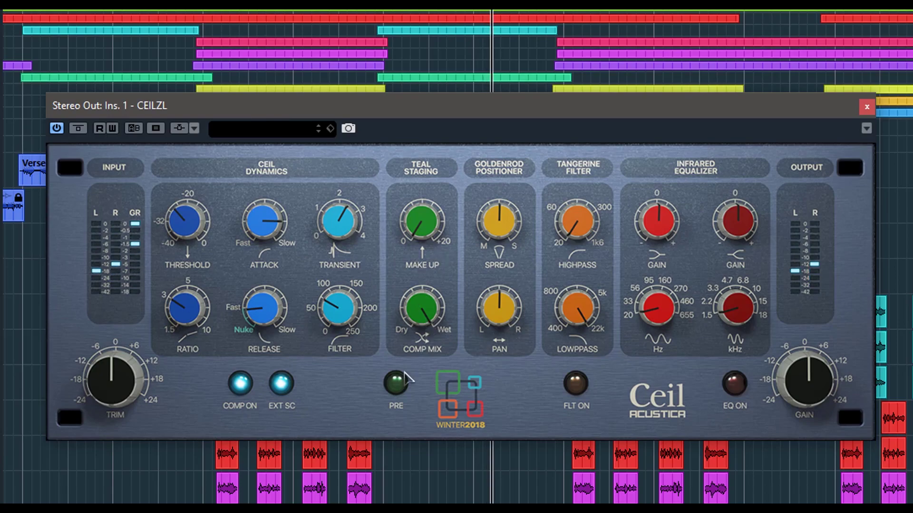
Step: Switch on the Pre stage and the filter section, and try the make-up gain control
{"action": "left_click", "coordinate": [399, 383]}
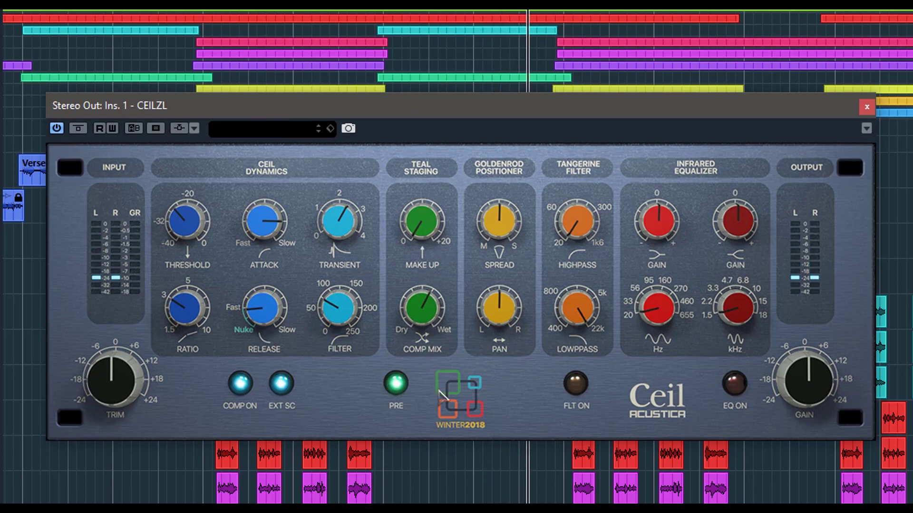
{"action": "left_click_drag", "start_coordinate": [422, 221], "coordinate": [426, 245]}
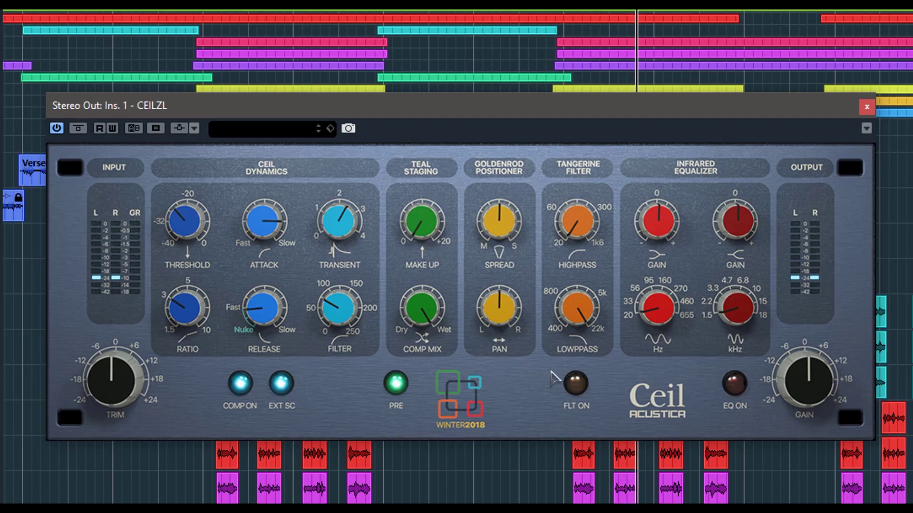
{"action": "left_click", "coordinate": [576, 384]}
Step: Try the spread control and sweep the pan from hard right to hard left, returning it to centre
{"action": "left_click_drag", "start_coordinate": [499, 224], "coordinate": [481, 137]}
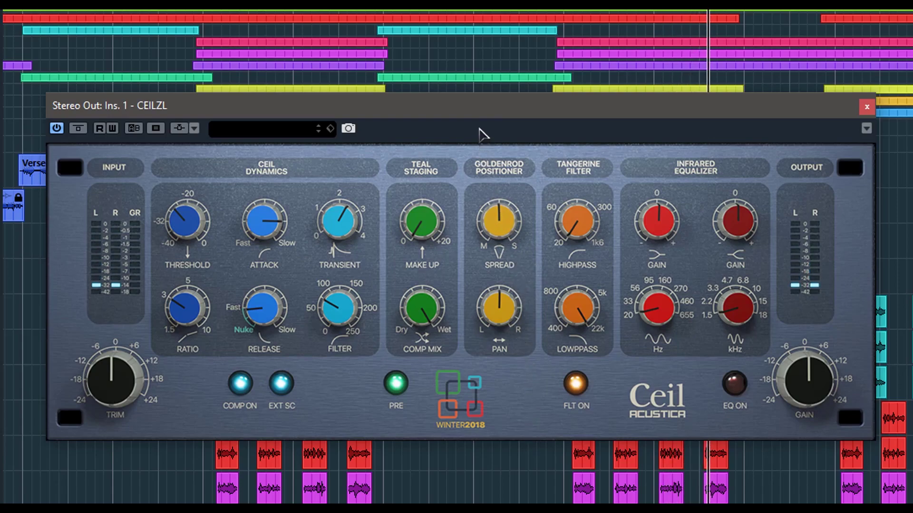
{"action": "left_click_drag", "start_coordinate": [499, 308], "coordinate": [485, 247]}
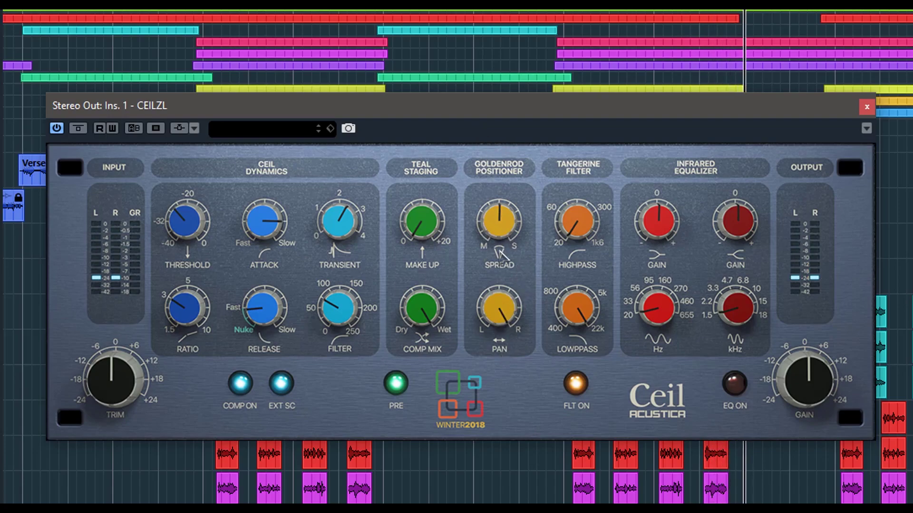
{"action": "left_click_drag", "start_coordinate": [503, 311], "coordinate": [515, 422]}
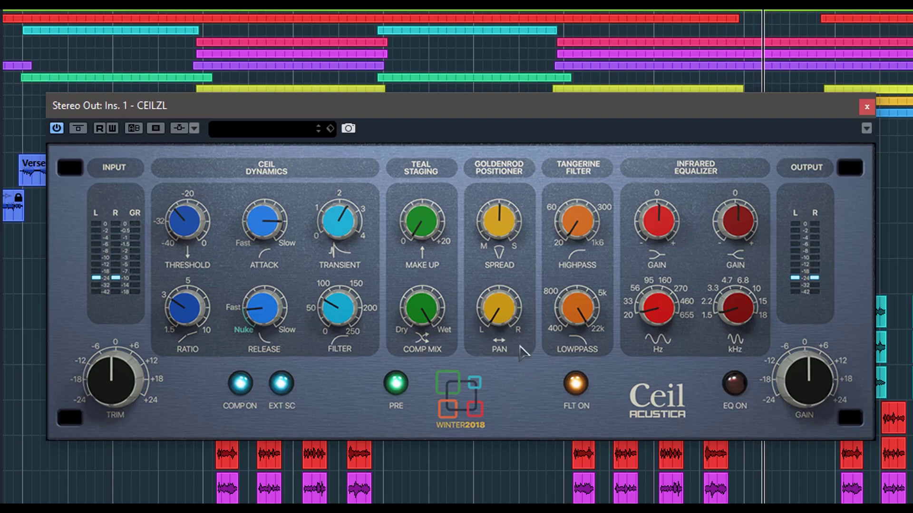
{"action": "double_click", "coordinate": [499, 308]}
Step: Sweep the highpass up to 1k6 and back to 20, and the lowpass down to 400 and back to between 5k and 22k
{"action": "left_click_drag", "start_coordinate": [576, 221], "coordinate": [554, 112]}
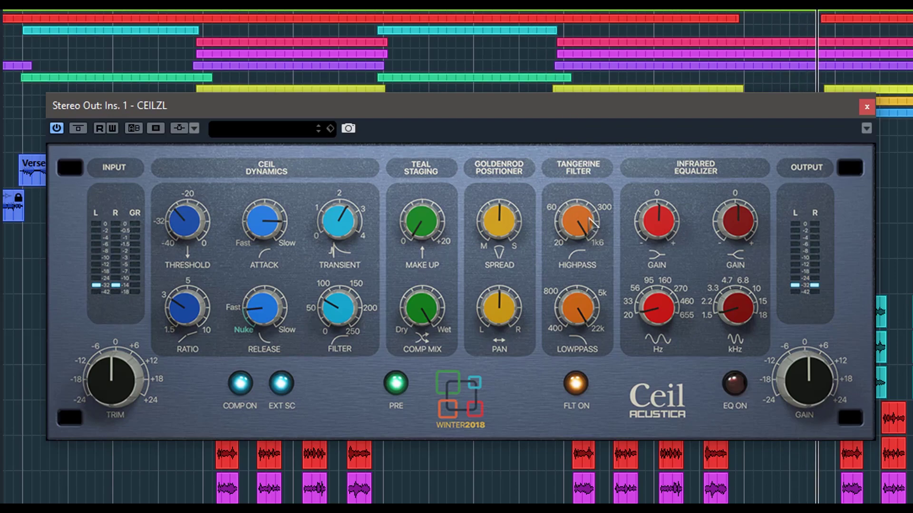
{"action": "left_click_drag", "start_coordinate": [592, 223], "coordinate": [595, 311]}
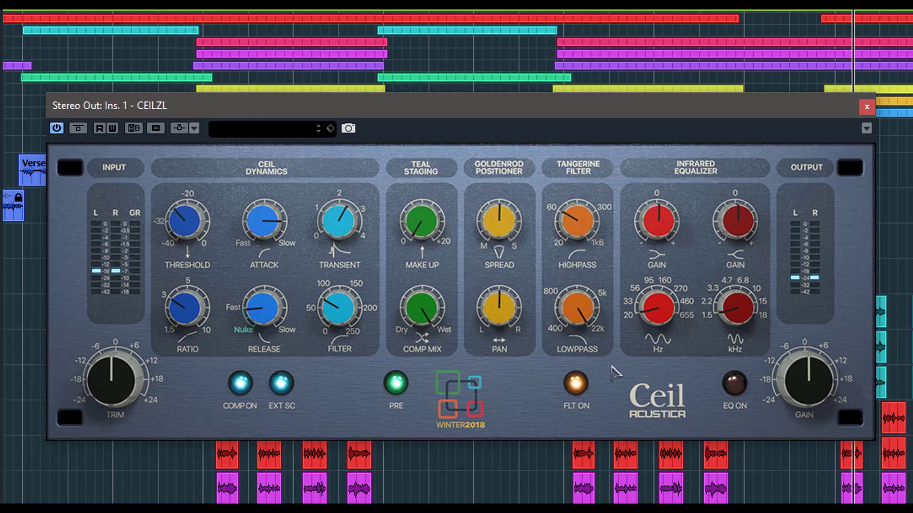
{"action": "left_click_drag", "start_coordinate": [577, 308], "coordinate": [610, 494]}
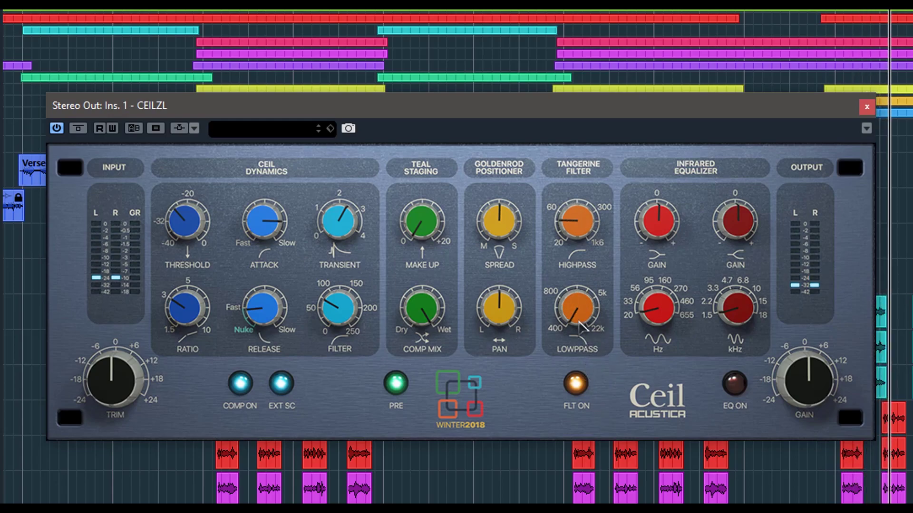
{"action": "left_click_drag", "start_coordinate": [567, 280], "coordinate": [547, 138]}
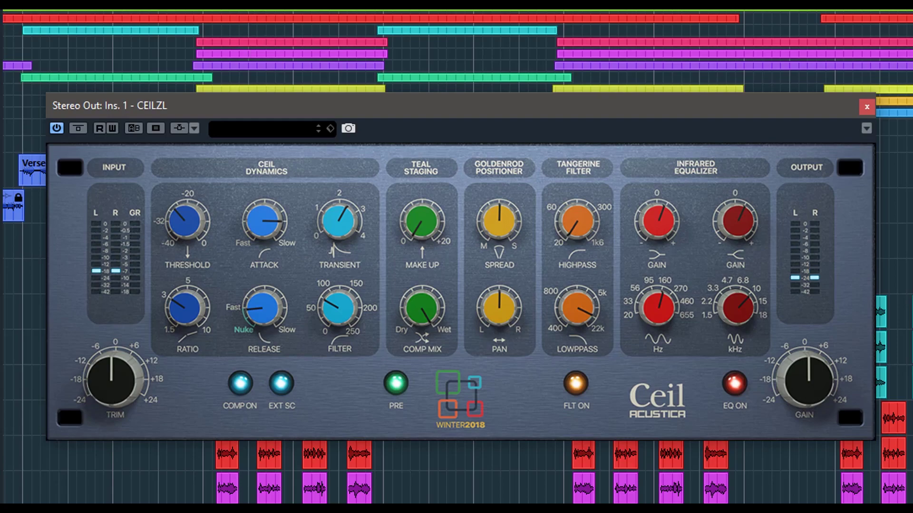
Step: Compare the fully processed mix with the unprocessed signal by repeatedly toggling the plug-in's bypass
{"action": "left_click", "coordinate": [77, 129]}
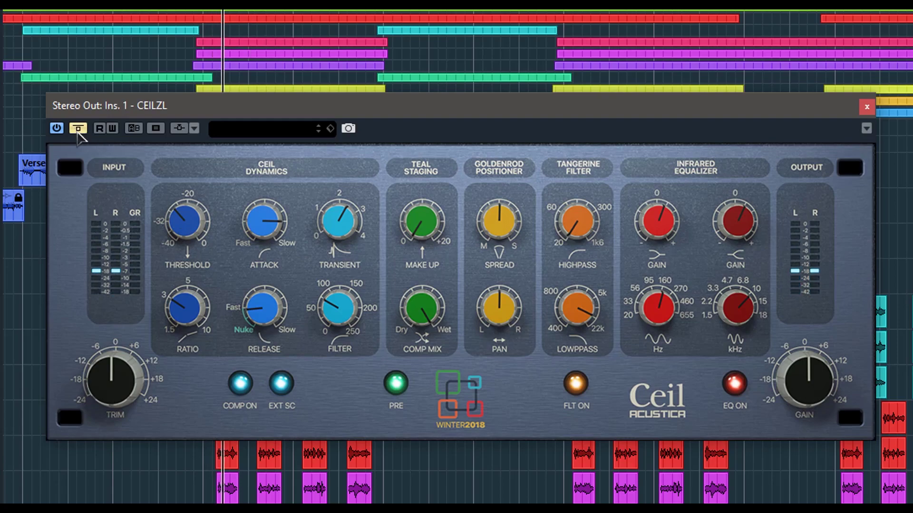
{"action": "left_click", "coordinate": [78, 129]}
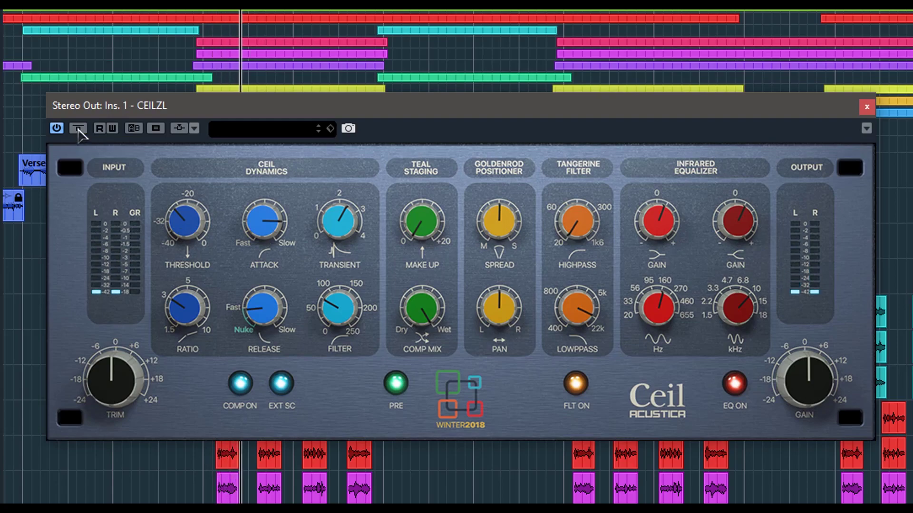
{"action": "left_click", "coordinate": [78, 128]}
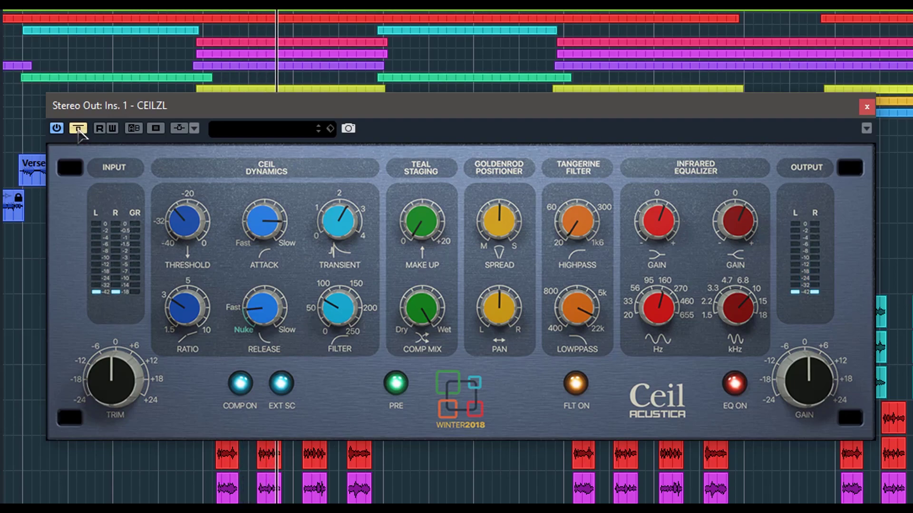
{"action": "left_click", "coordinate": [78, 129]}
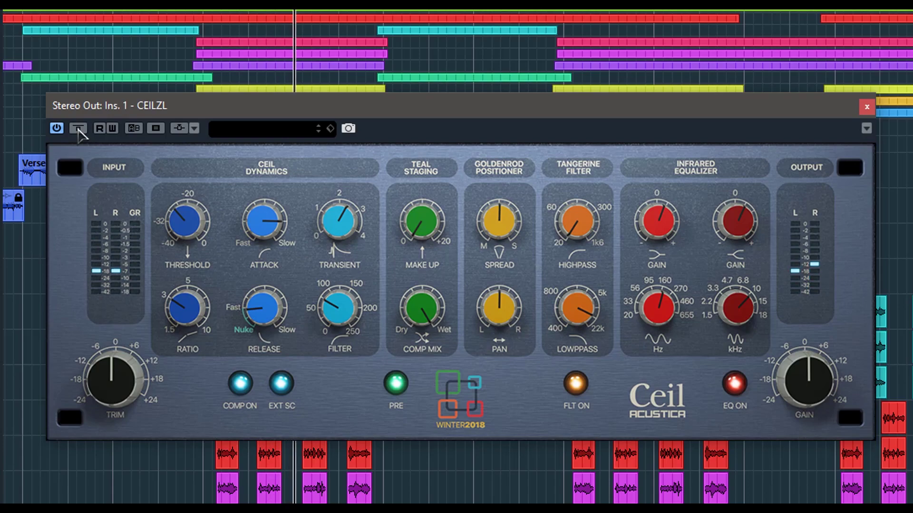
{"action": "left_click", "coordinate": [78, 128]}
{"action": "left_click", "coordinate": [78, 128]}
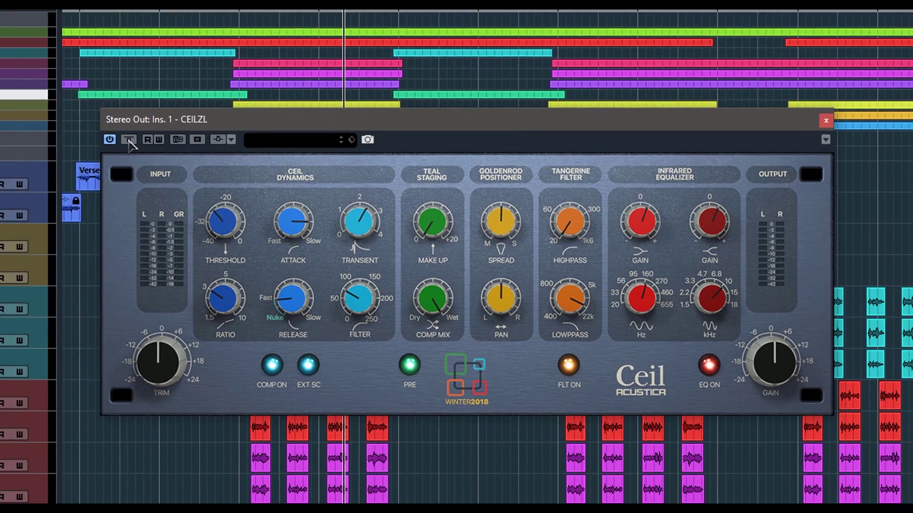